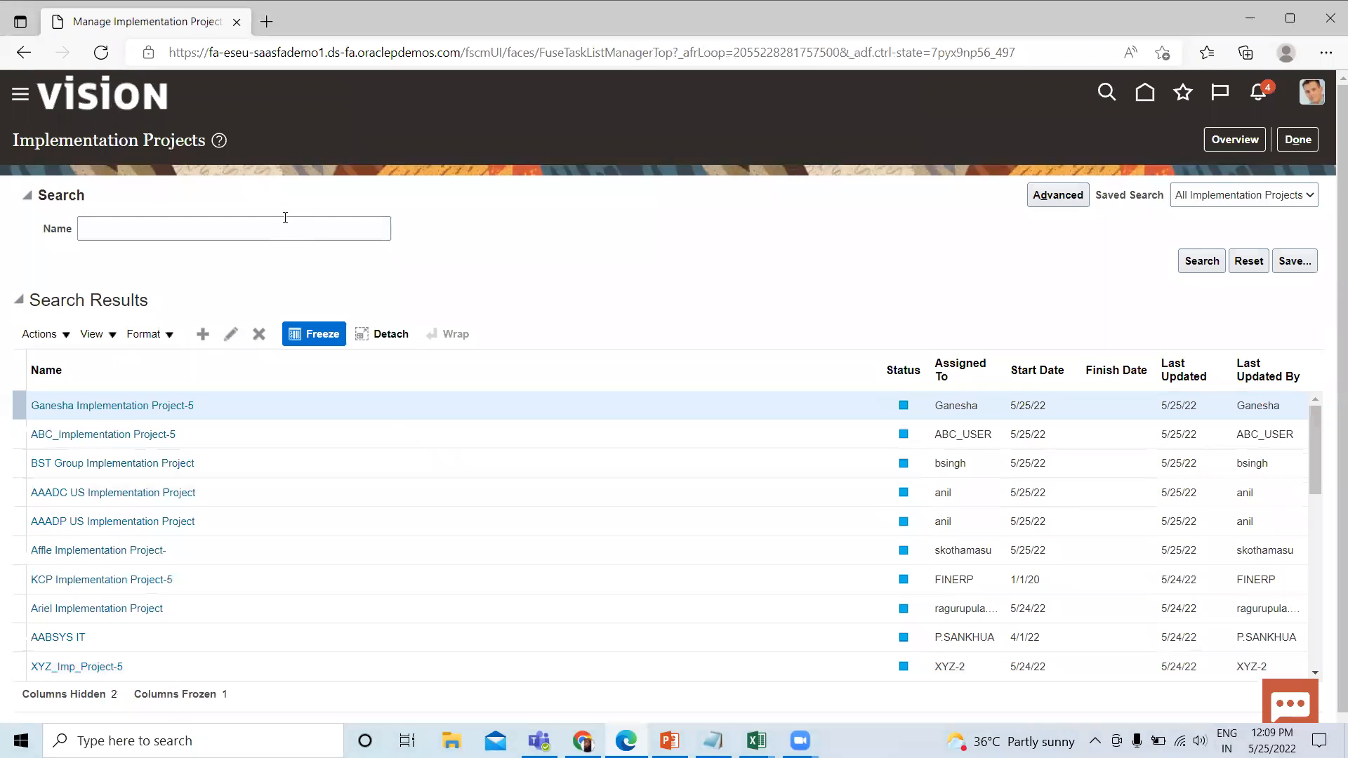
# Search the implementation projects for "hcm" and open the HCM Implementation Project
pyautogui.click(285, 219)
pyautogui.write('hc')
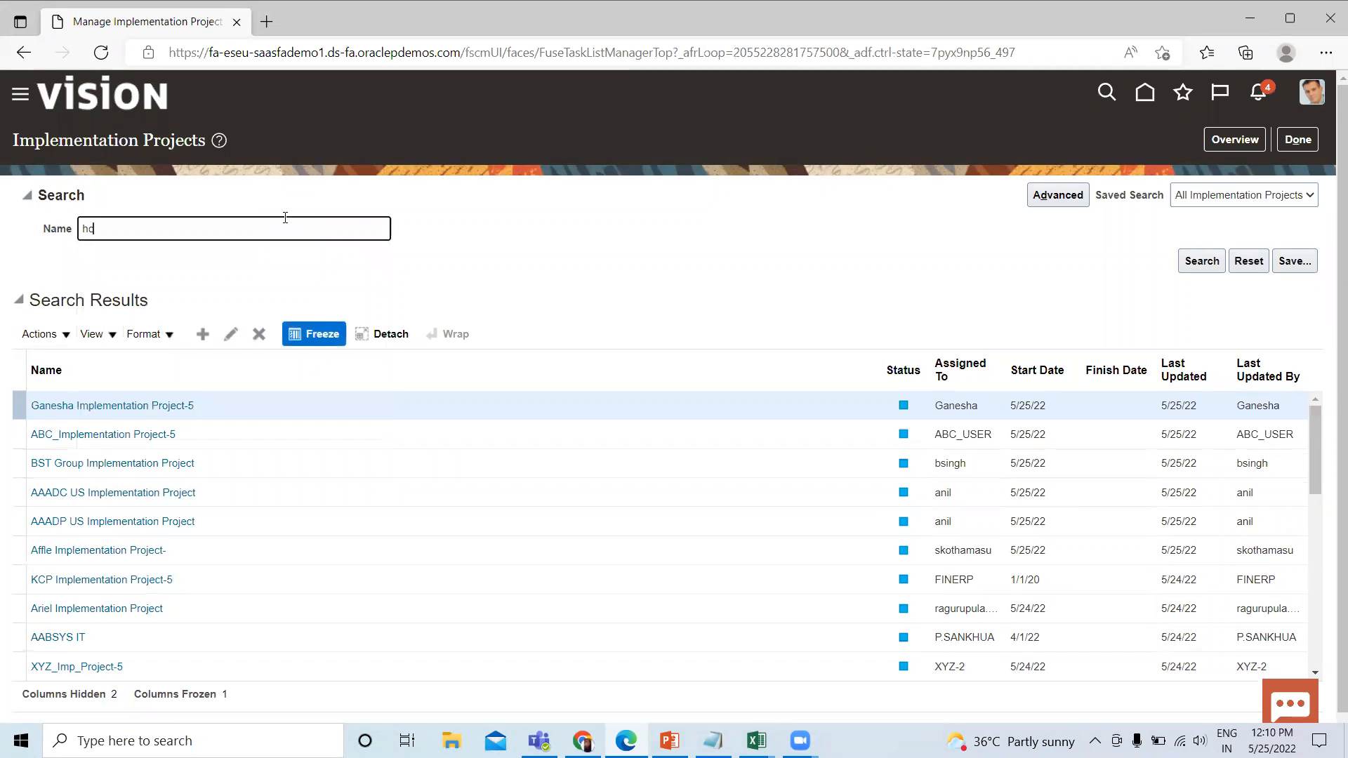
pyautogui.write('m')
pyautogui.press('Return')
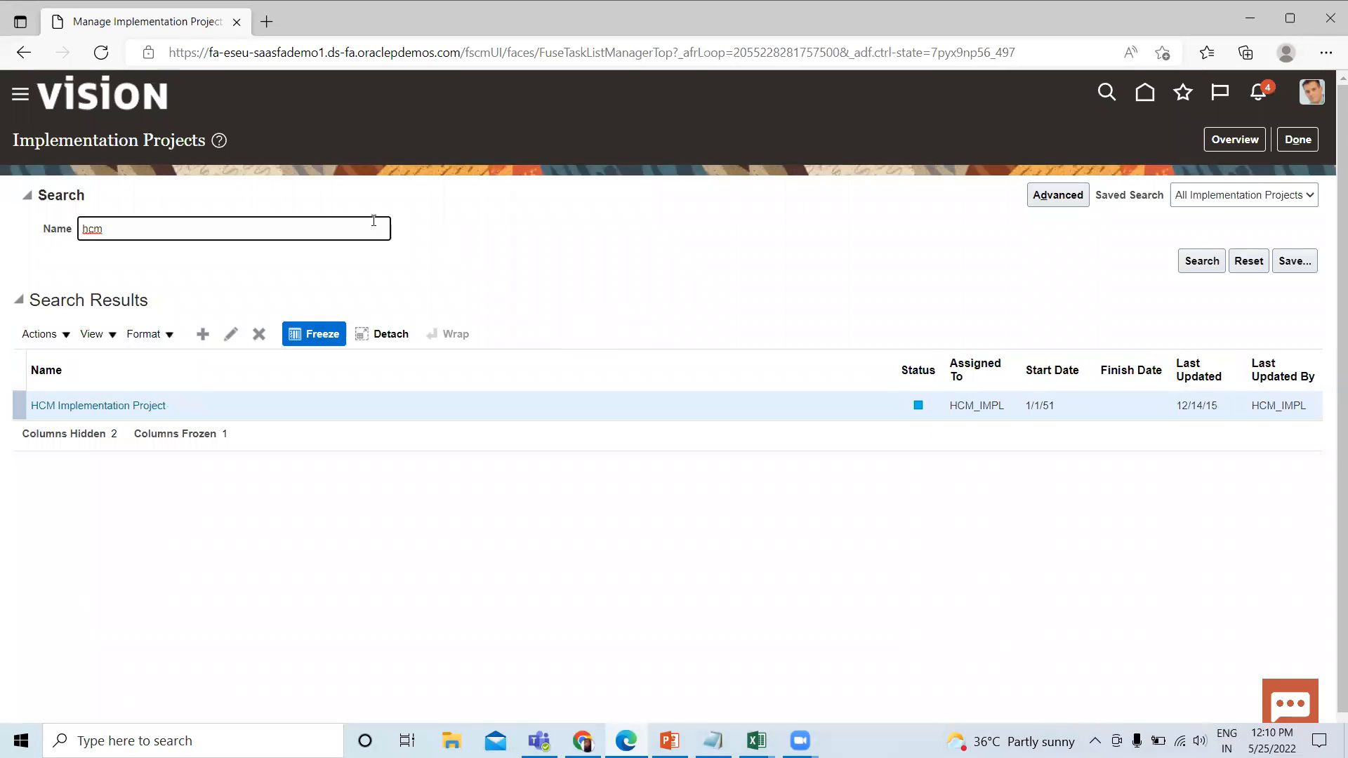
pyautogui.click(129, 407)
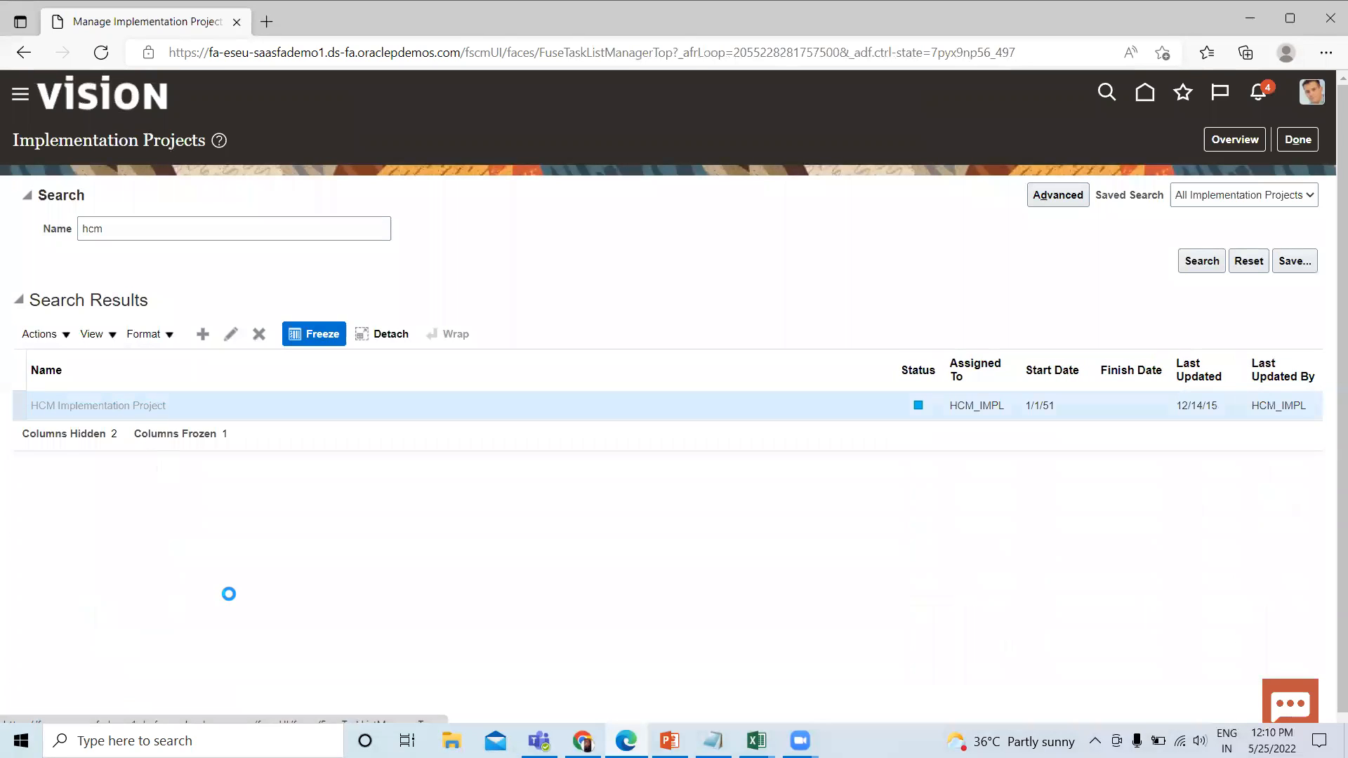
# Search the project's tasks for "work schedule" and go to the Work Schedules task under Define Availability
pyautogui.click(159, 372)
pyautogui.write('wo')
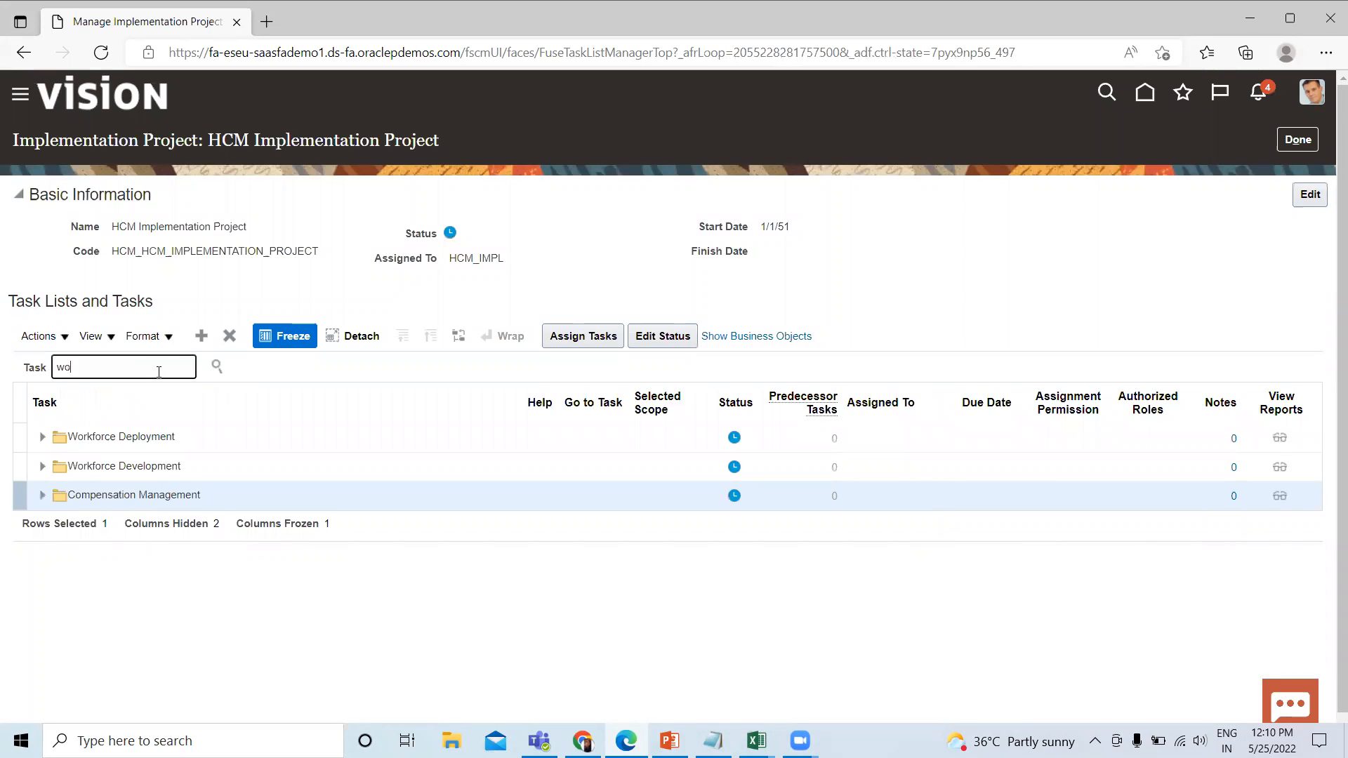
pyautogui.write('rk schedule')
pyautogui.press('Return')
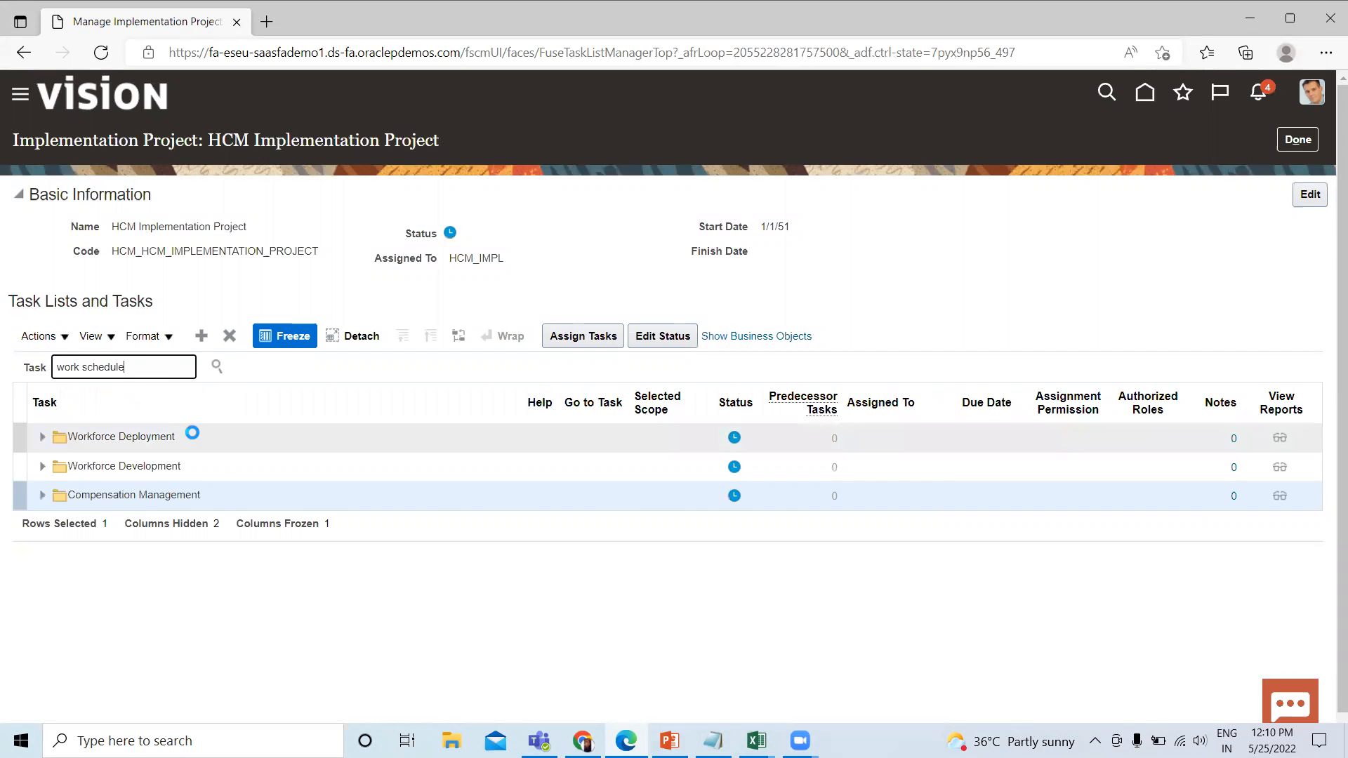
pyautogui.click(68, 504)
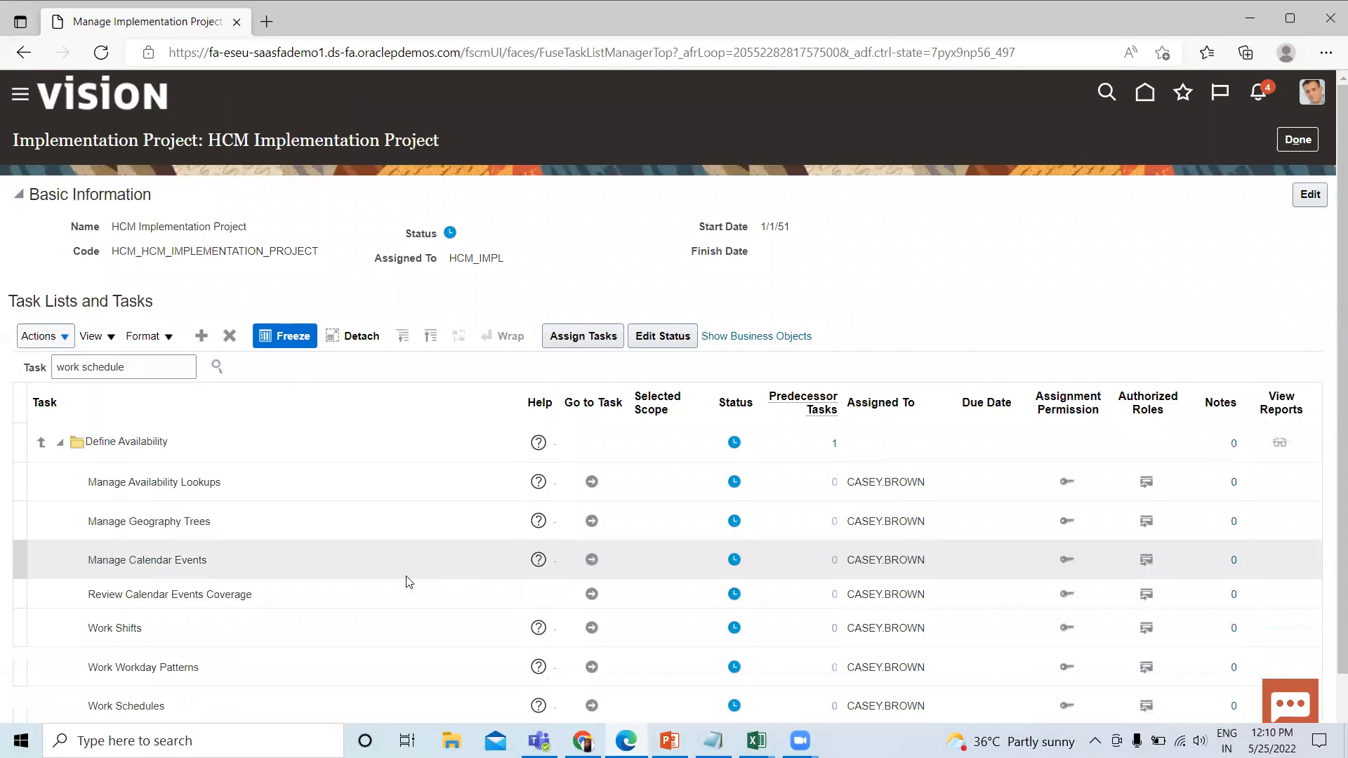
pyautogui.scroll(-1, 208, 654)
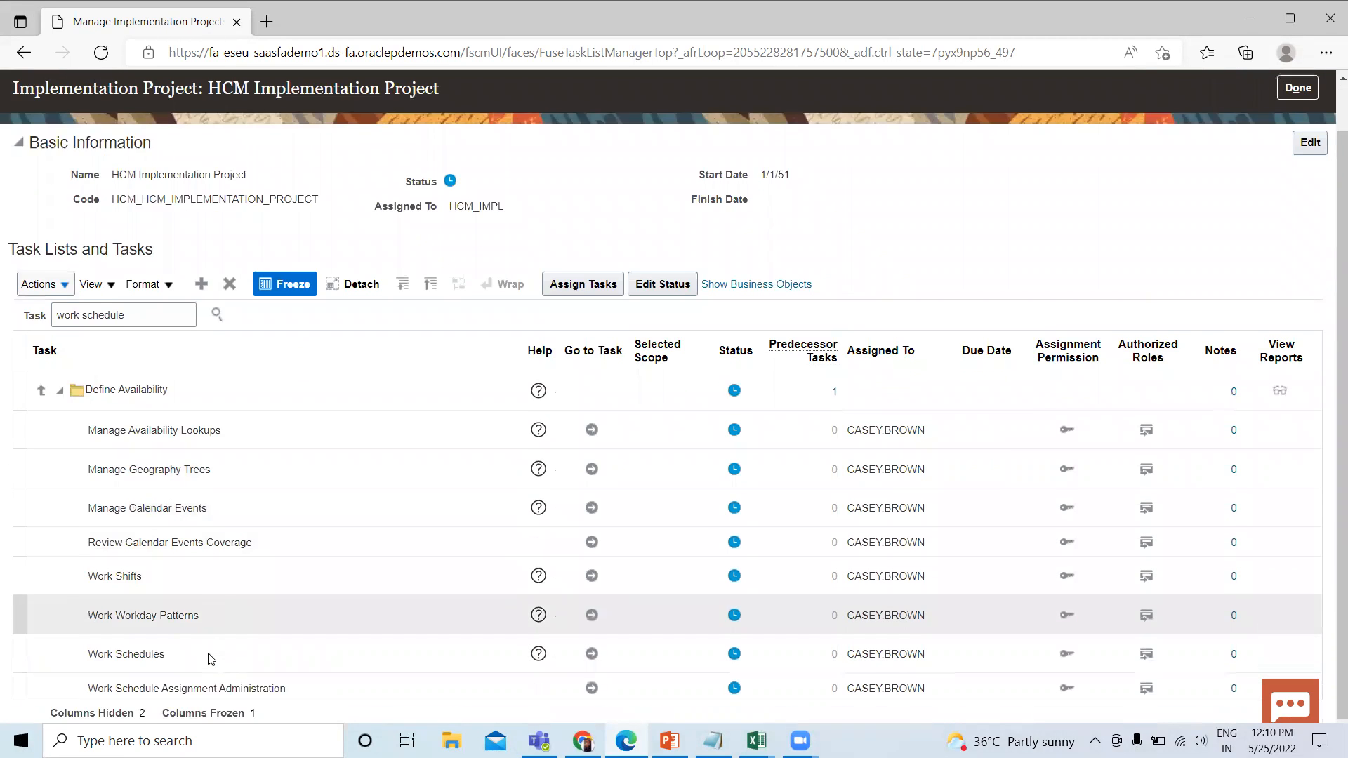
pyautogui.click(583, 654)
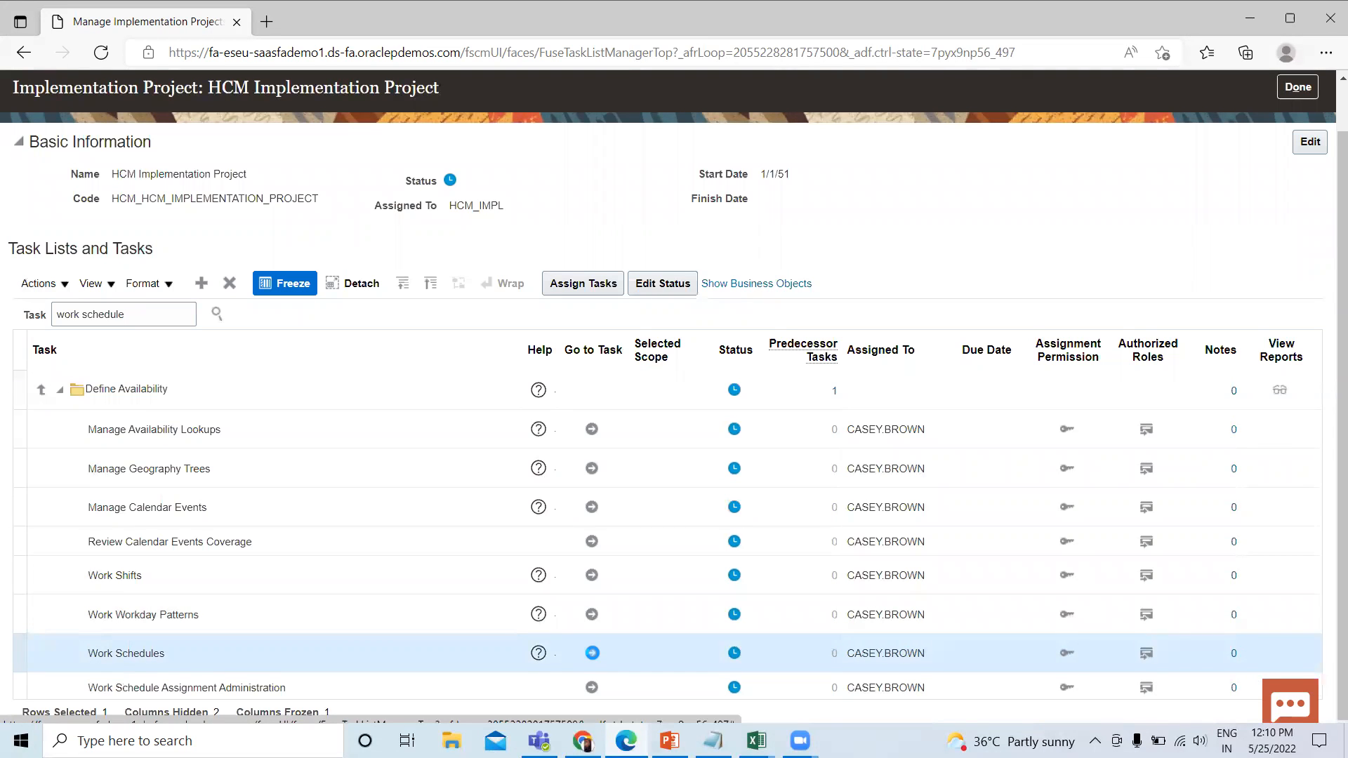
pyautogui.click(591, 652)
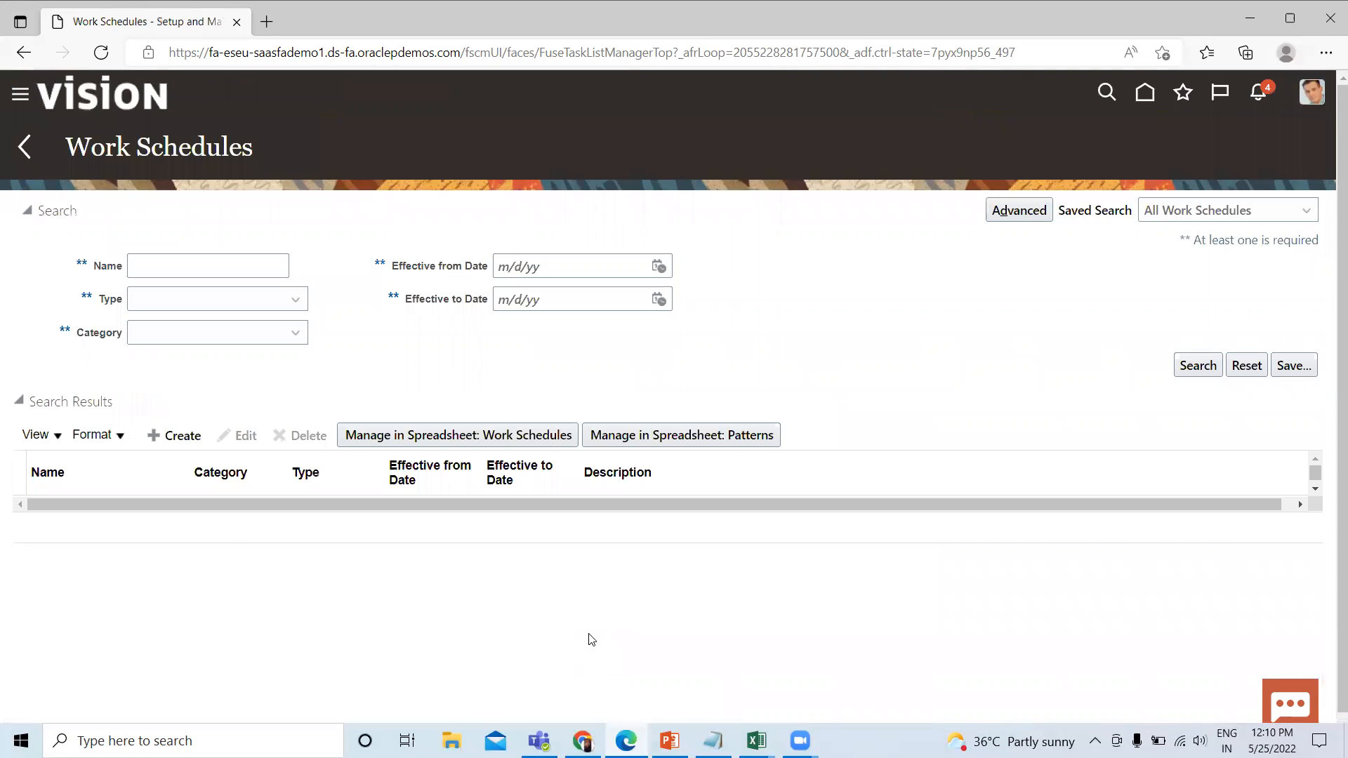
# Create a new work schedule named "BISP01 Work Schedule" with the type Time
pyautogui.click(184, 437)
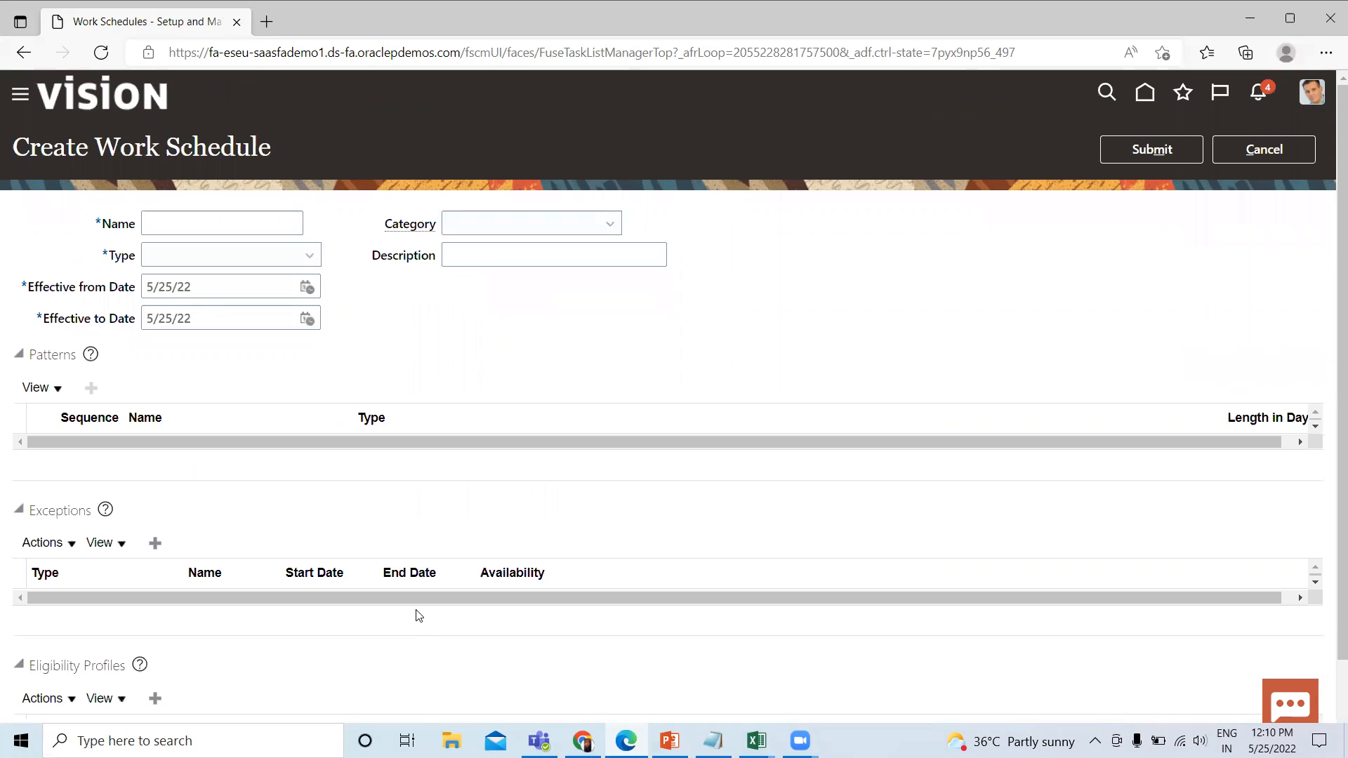
pyautogui.click(238, 228)
pyautogui.write('BISP02')
pyautogui.press('BackSpace')
pyautogui.write('1')
pyautogui.write('W')
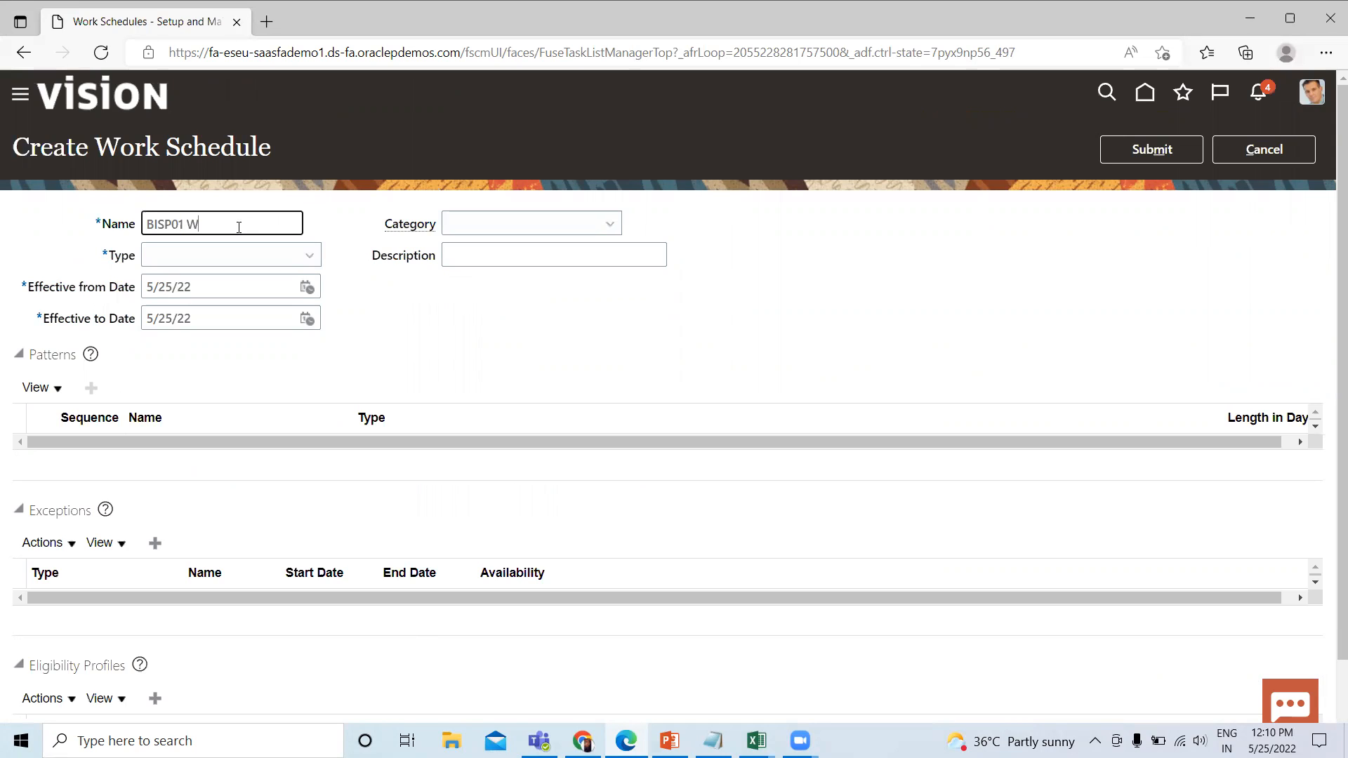
pyautogui.write('ork Schedule')
pyautogui.click(309, 258)
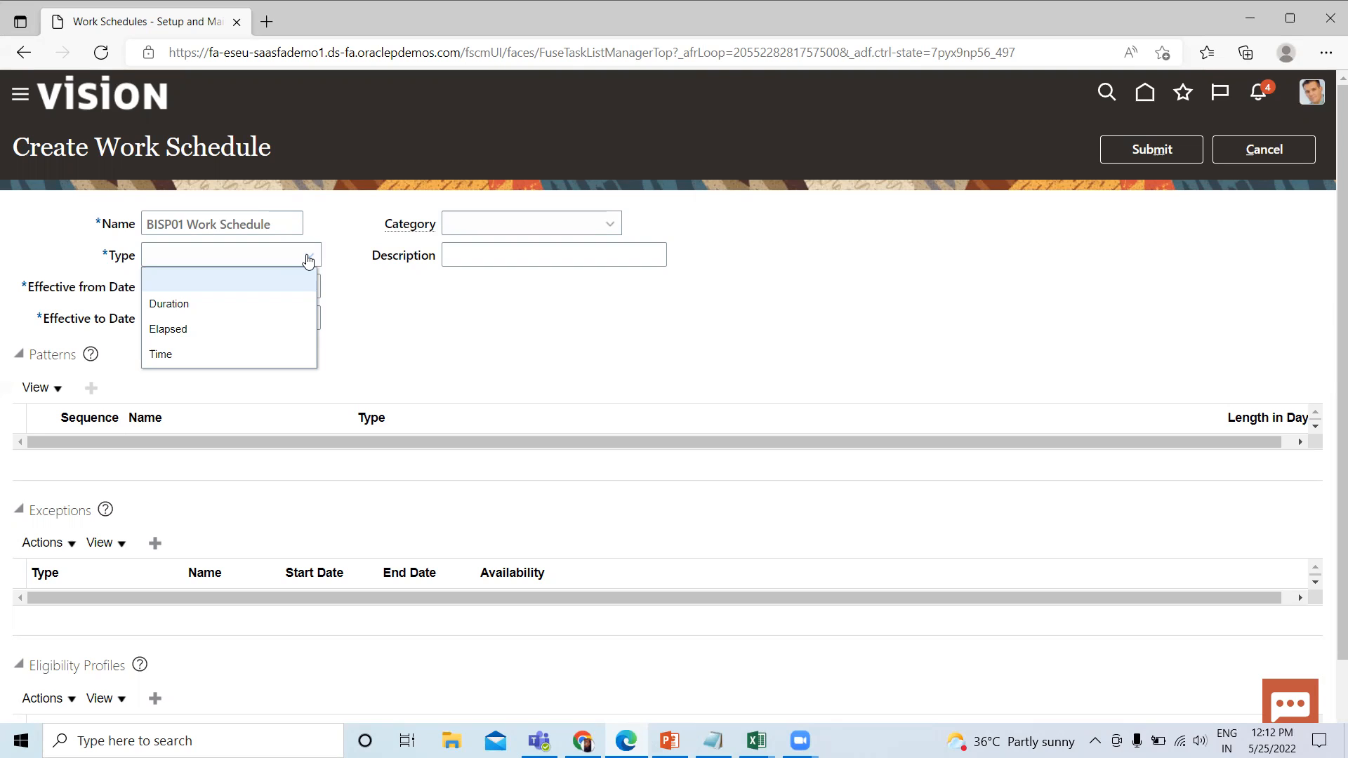
pyautogui.click(176, 356)
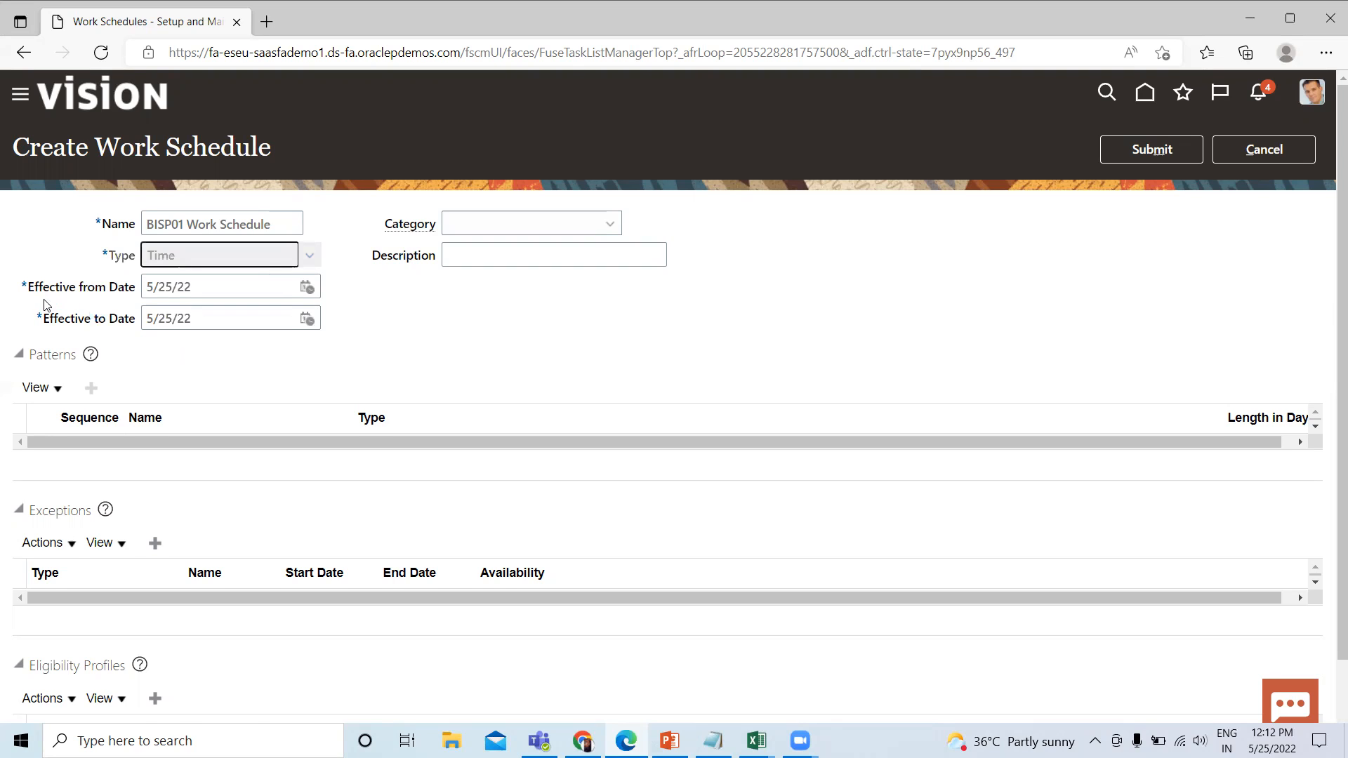
# Set the schedule's effective from date to 1/1/22 and its effective to date to 5/1/22
pyautogui.click(308, 276)
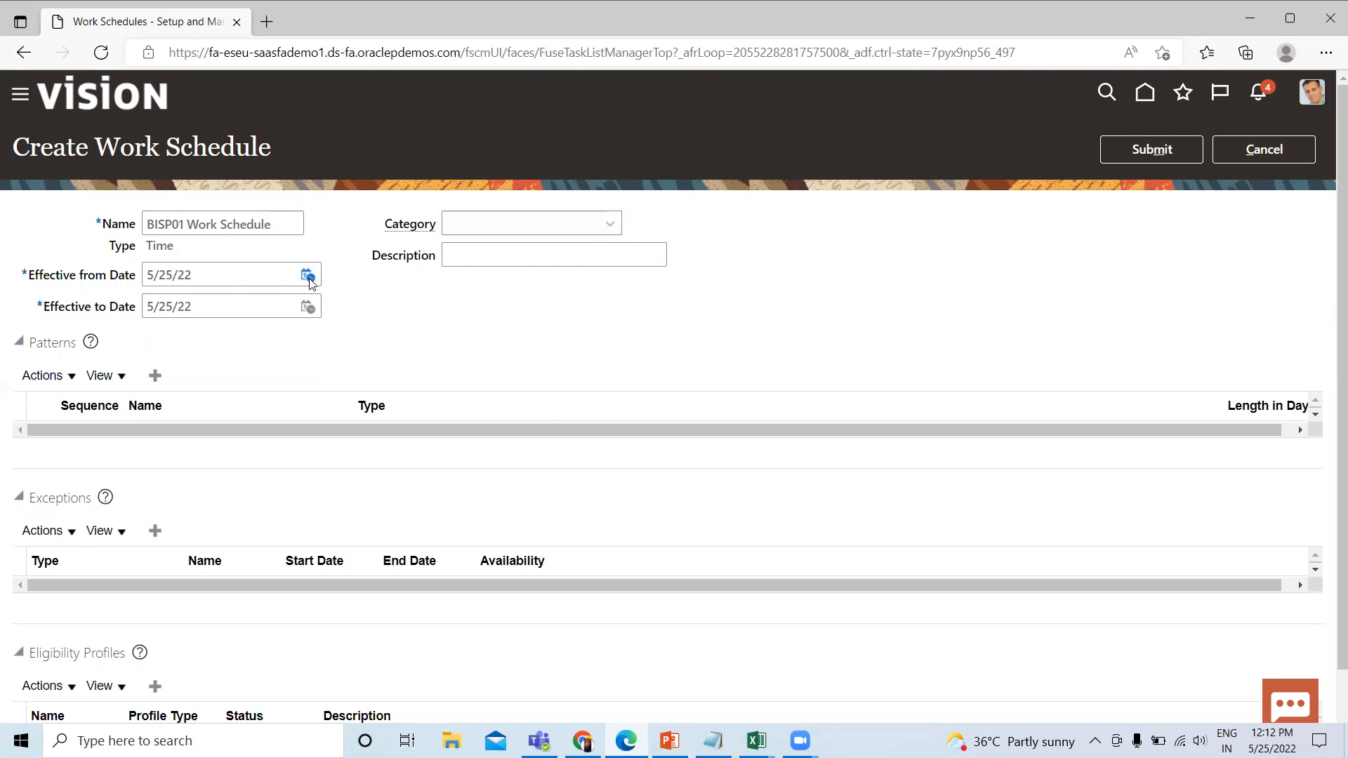
pyautogui.click(163, 277)
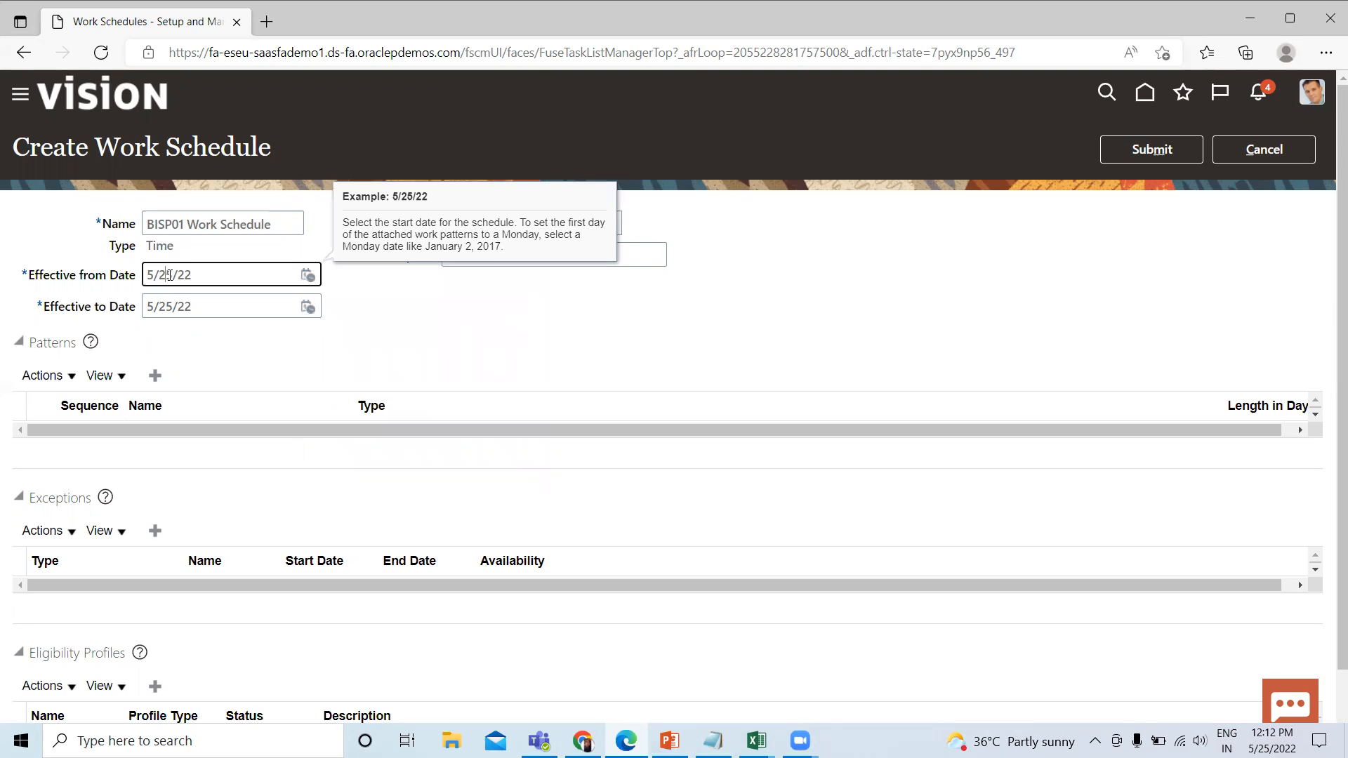
pyautogui.click(170, 275)
pyautogui.press('BackSpace')
pyautogui.press('BackSpace')
pyautogui.write('1')
pyautogui.press('BackSpace')
pyautogui.write('1')
pyautogui.click(169, 307)
pyautogui.press('BackSpace')
pyautogui.press('BackSpace')
pyautogui.write('1')
pyautogui.click(313, 373)
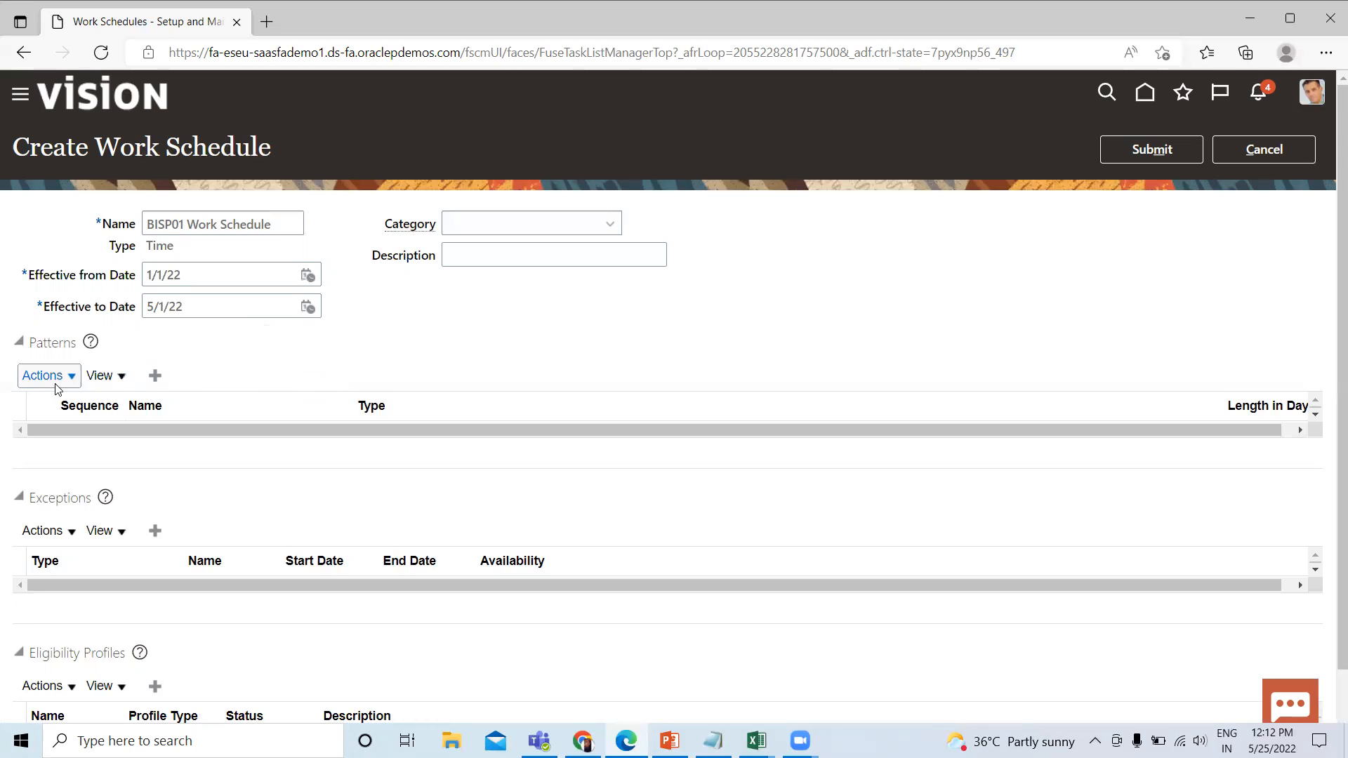
# Add a pattern row with sequence 1 and choose BISP01 Workday Pattern for it
pyautogui.click(154, 377)
pyautogui.click(92, 437)
pyautogui.write('1')
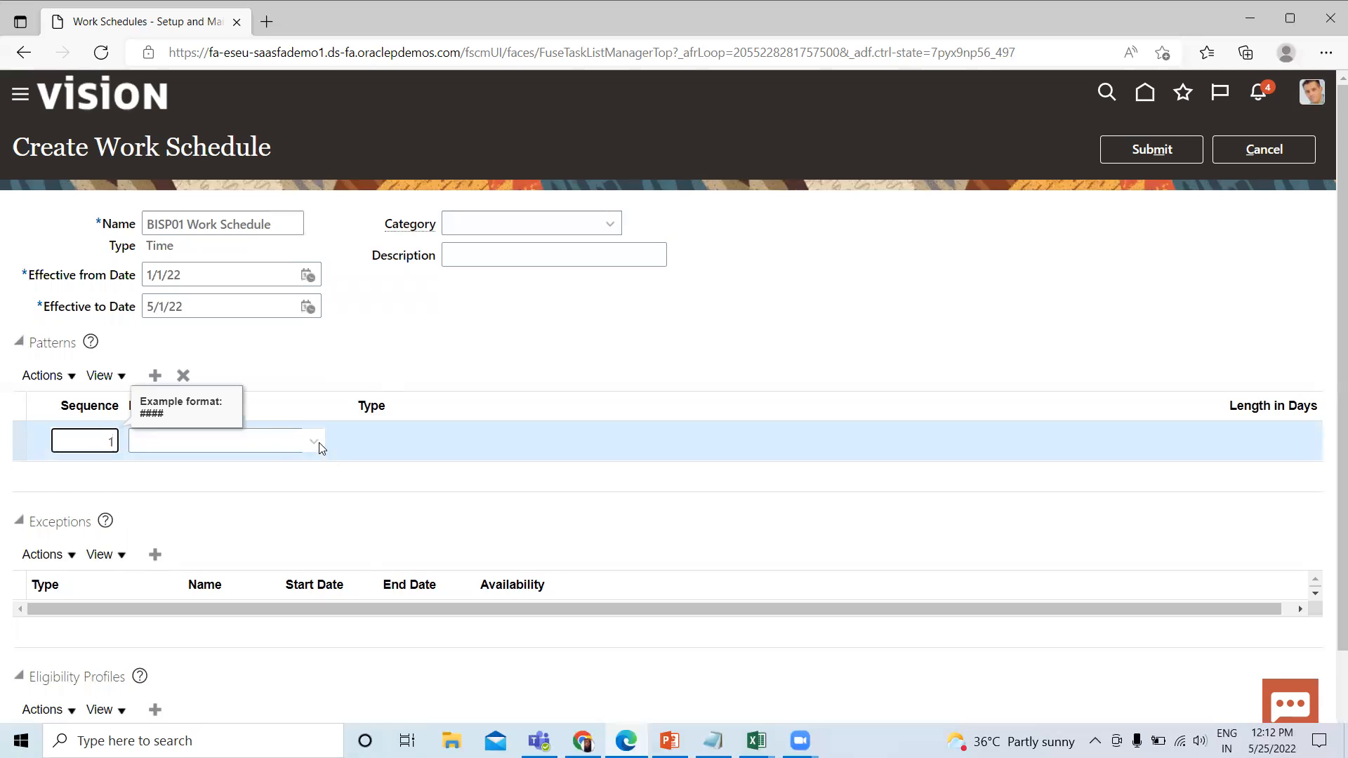
pyautogui.click(315, 442)
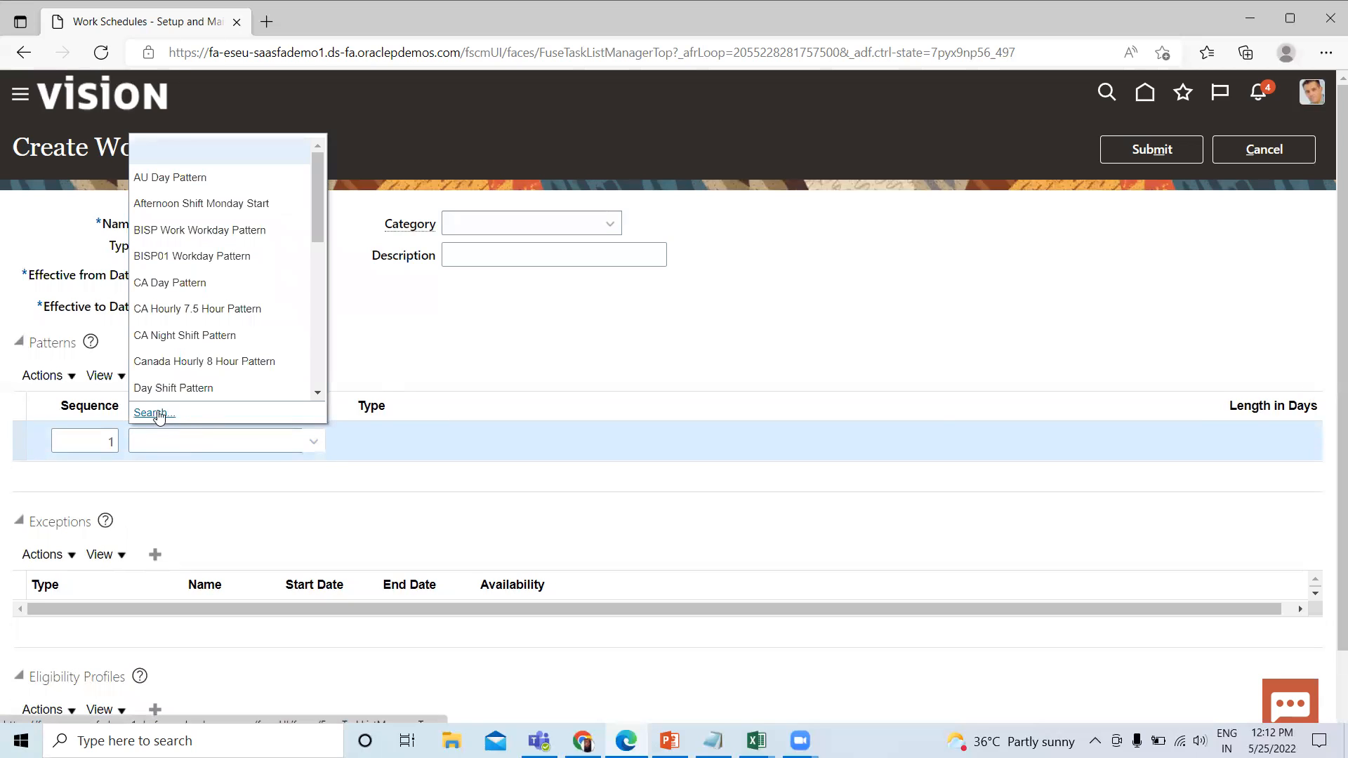
pyautogui.click(251, 257)
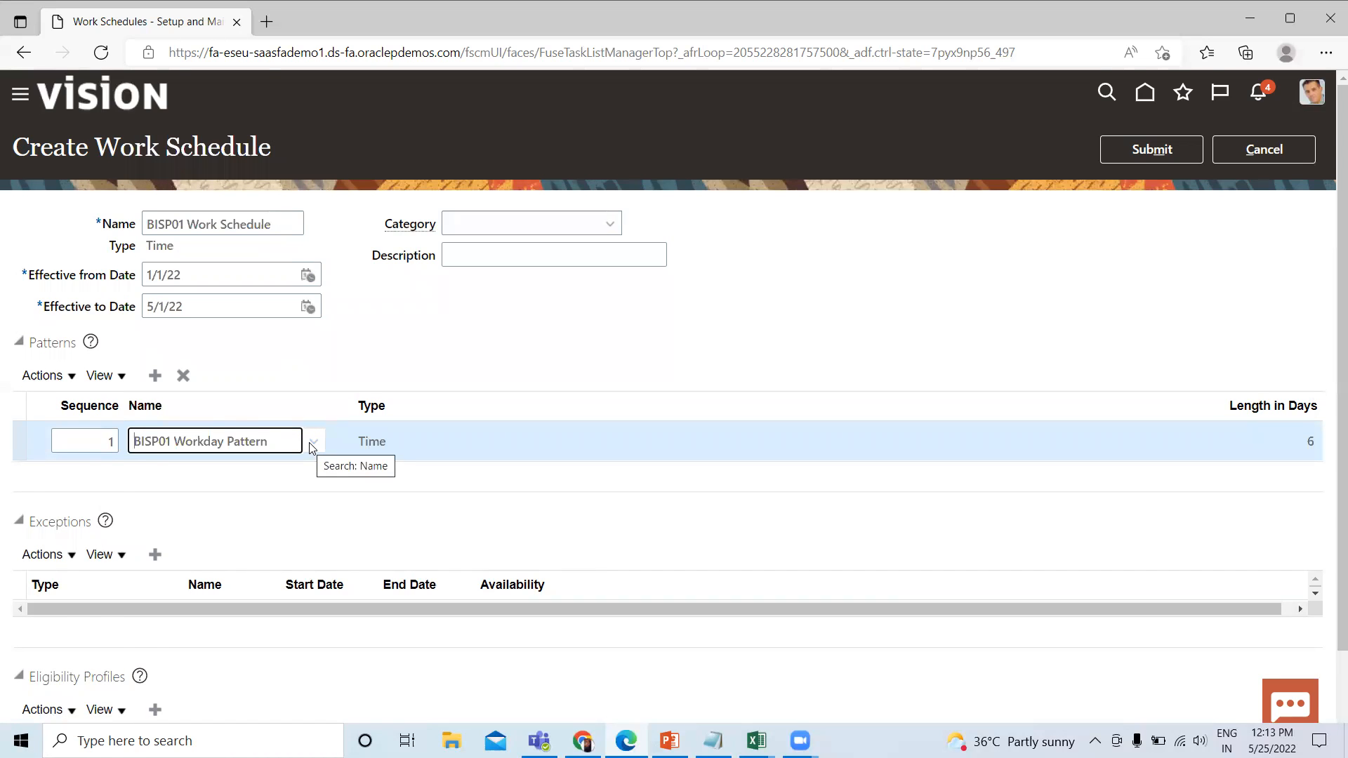
# Add an exception of type Calendar event category and choose Public holiday as its name
pyautogui.scroll(-1, 311, 449)
pyautogui.click(155, 473)
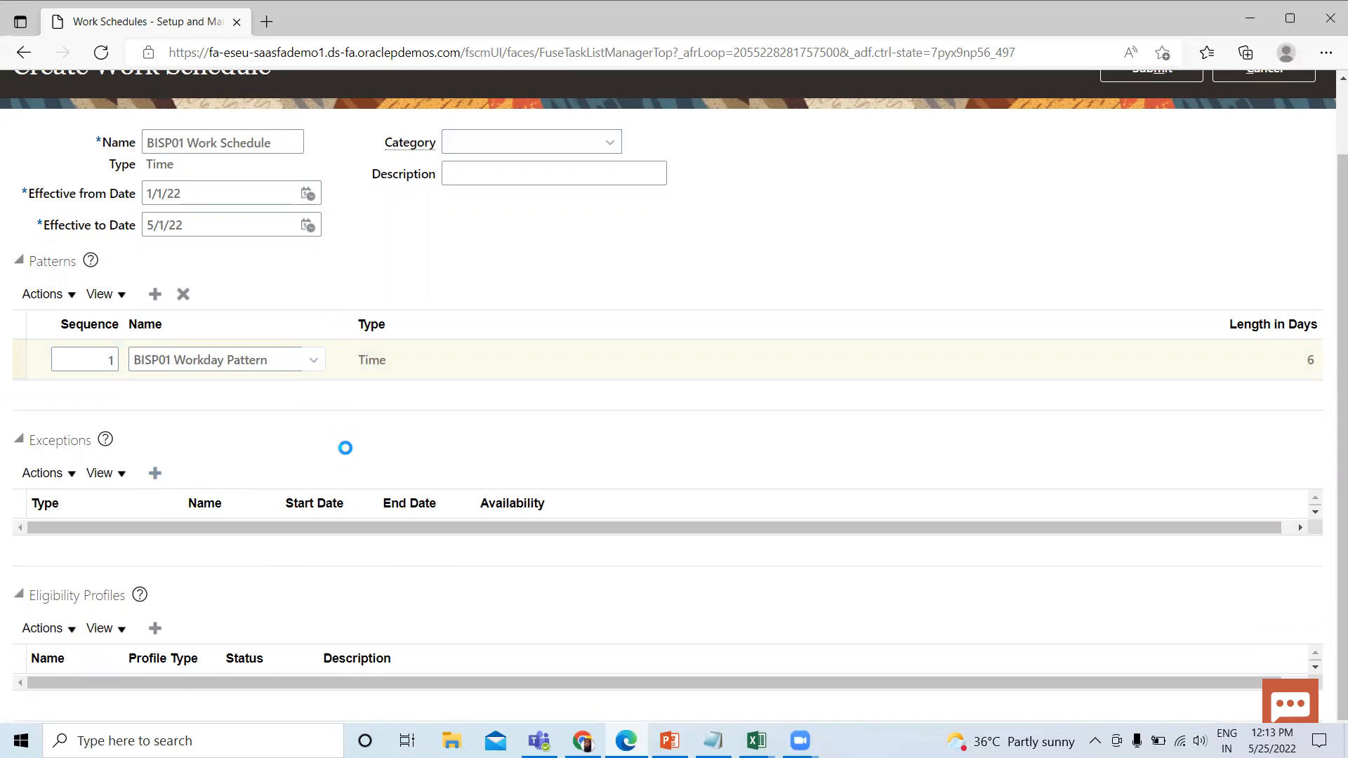
pyautogui.click(167, 542)
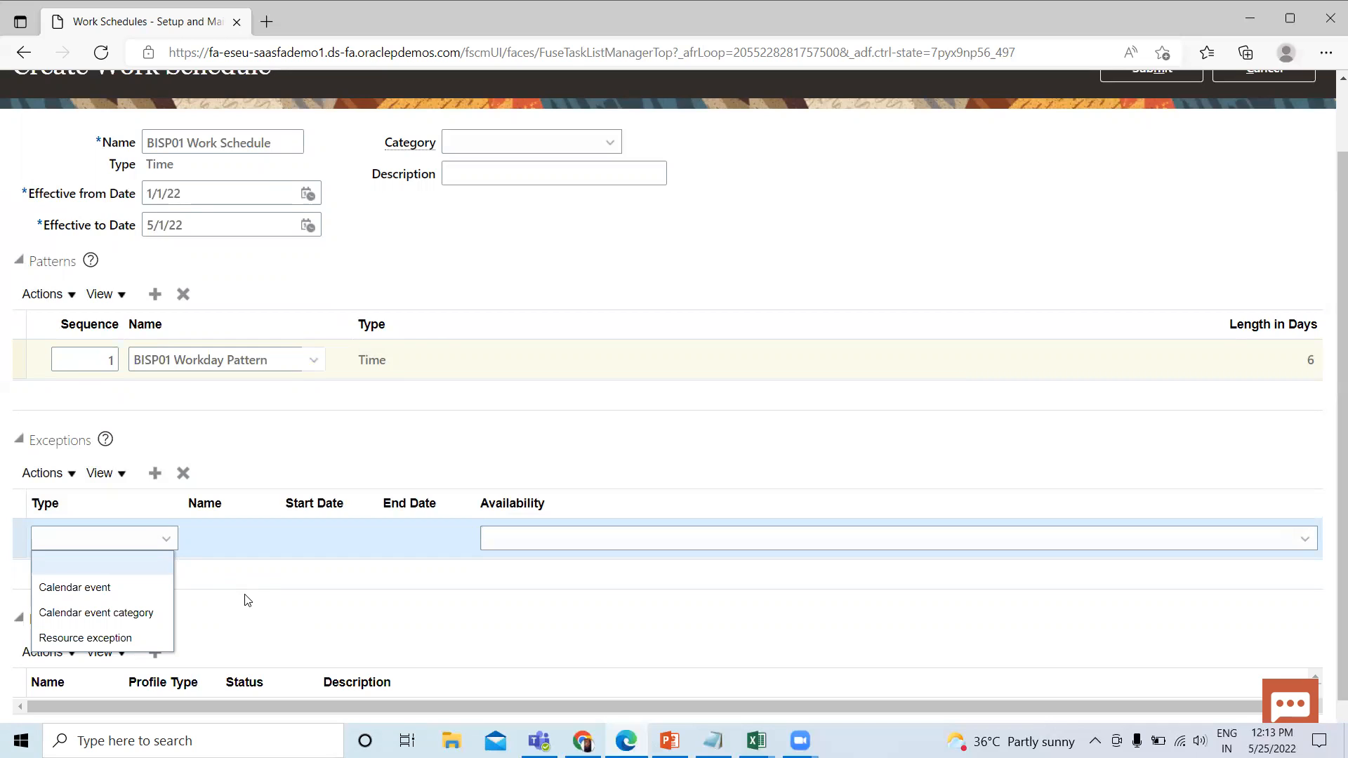
pyautogui.click(92, 613)
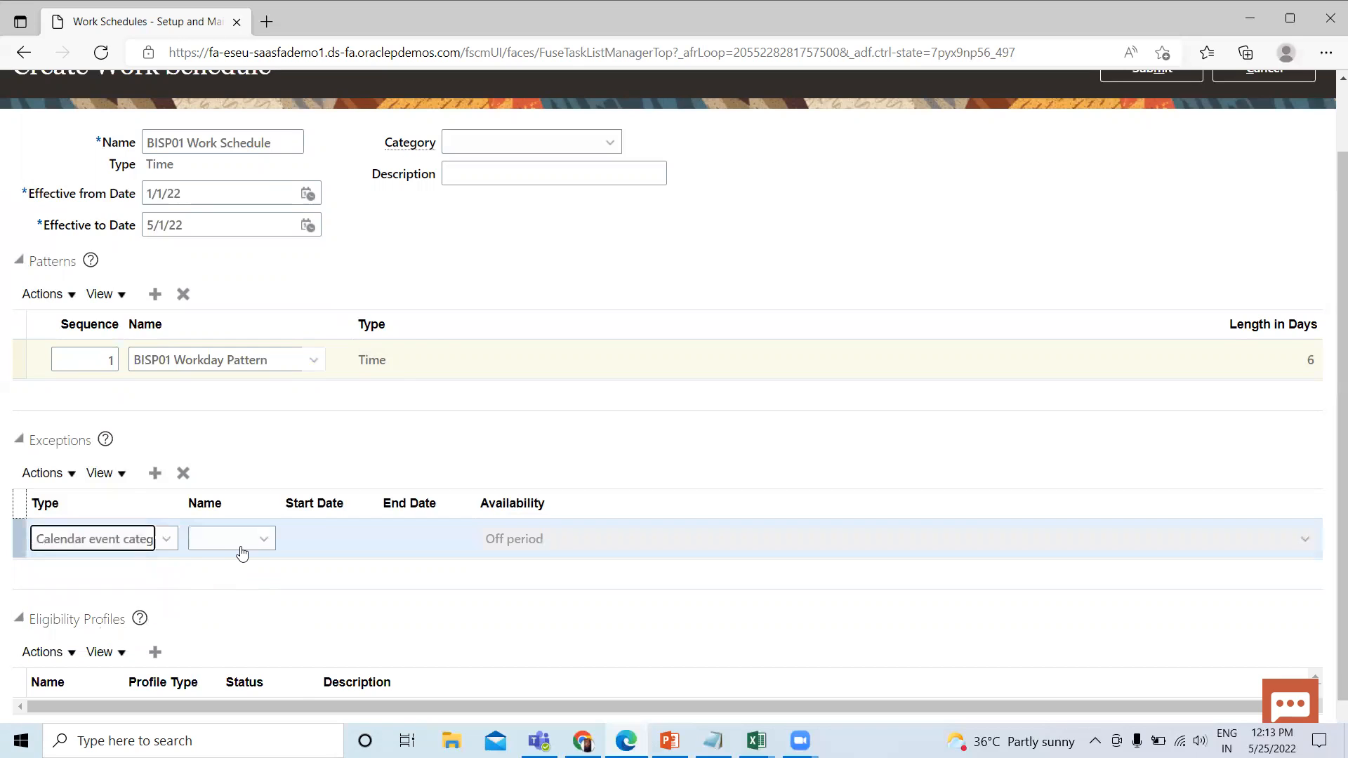
pyautogui.click(239, 545)
pyautogui.click(227, 688)
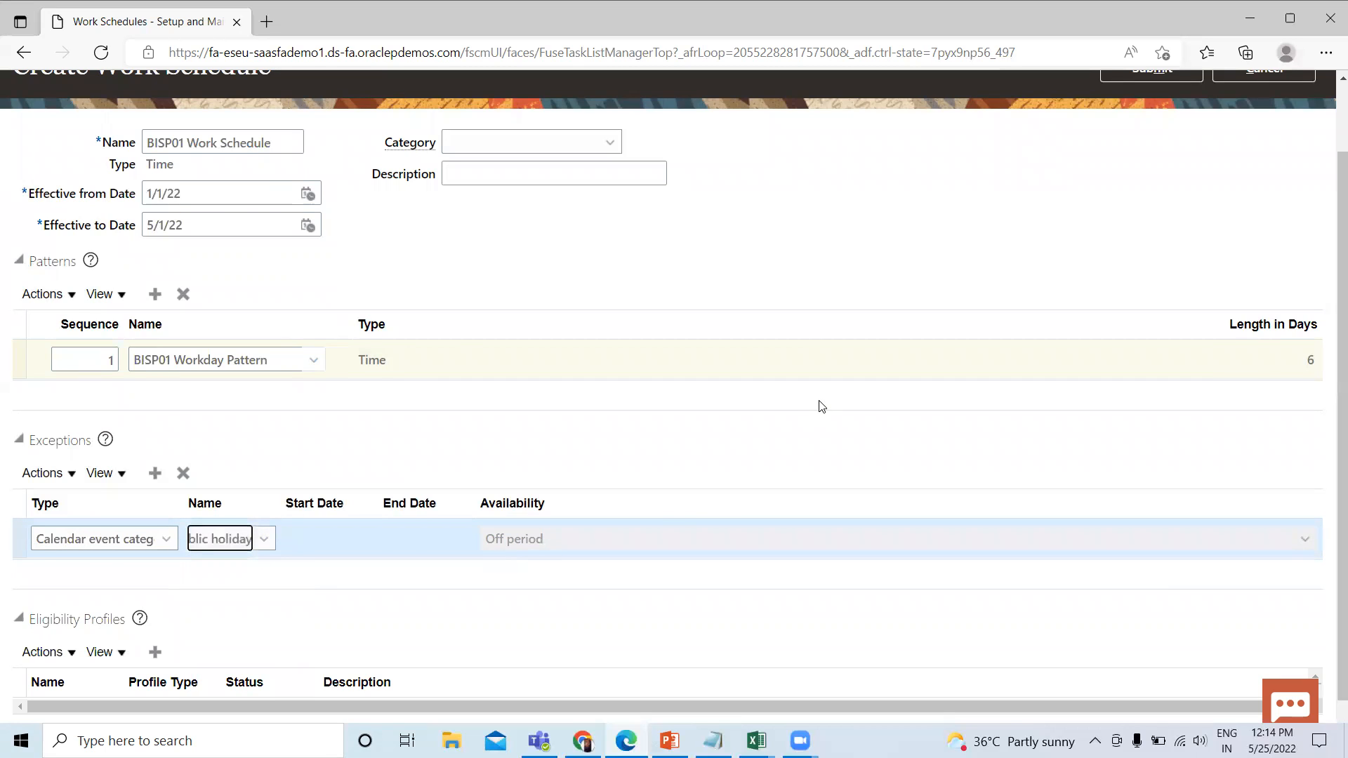
# Submit the new work schedule and acknowledge the confirmation
pyautogui.scroll(1, 819, 405)
pyautogui.click(1145, 147)
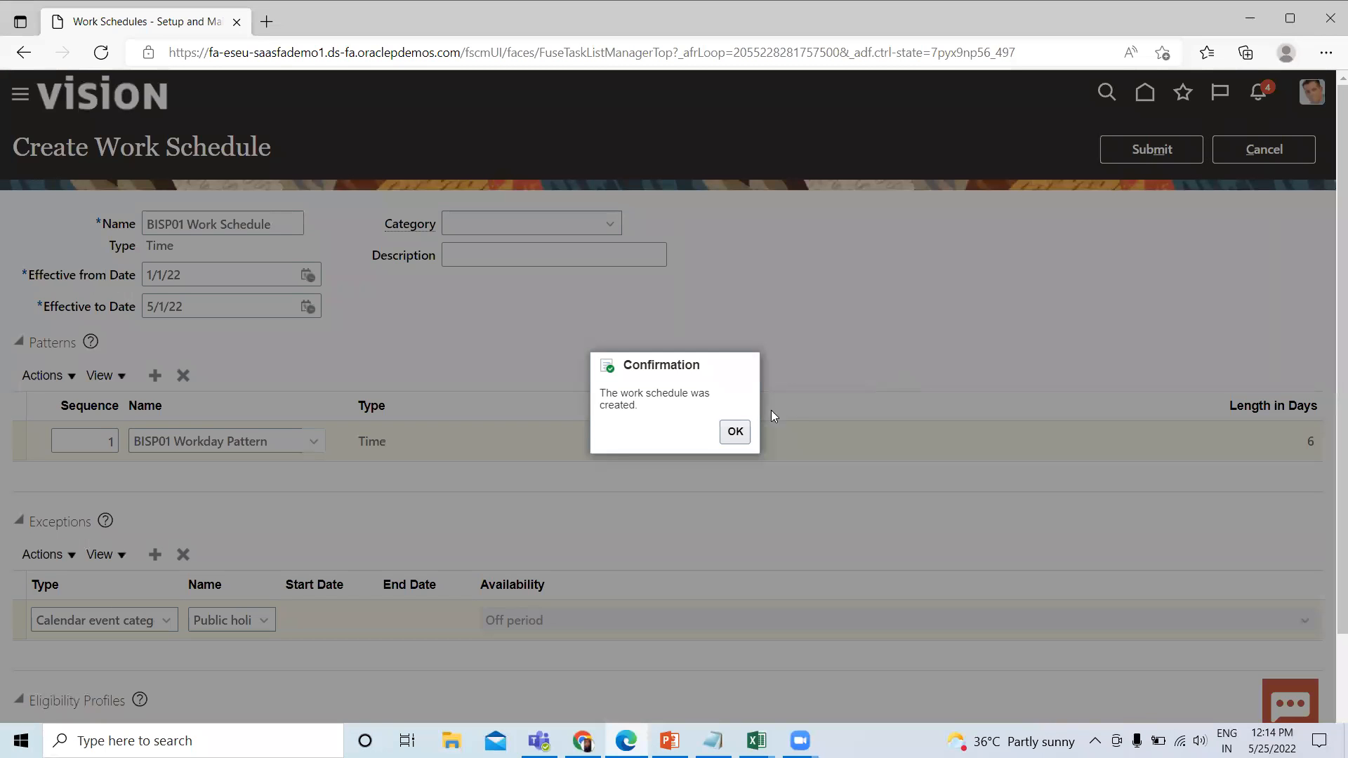
pyautogui.click(733, 433)
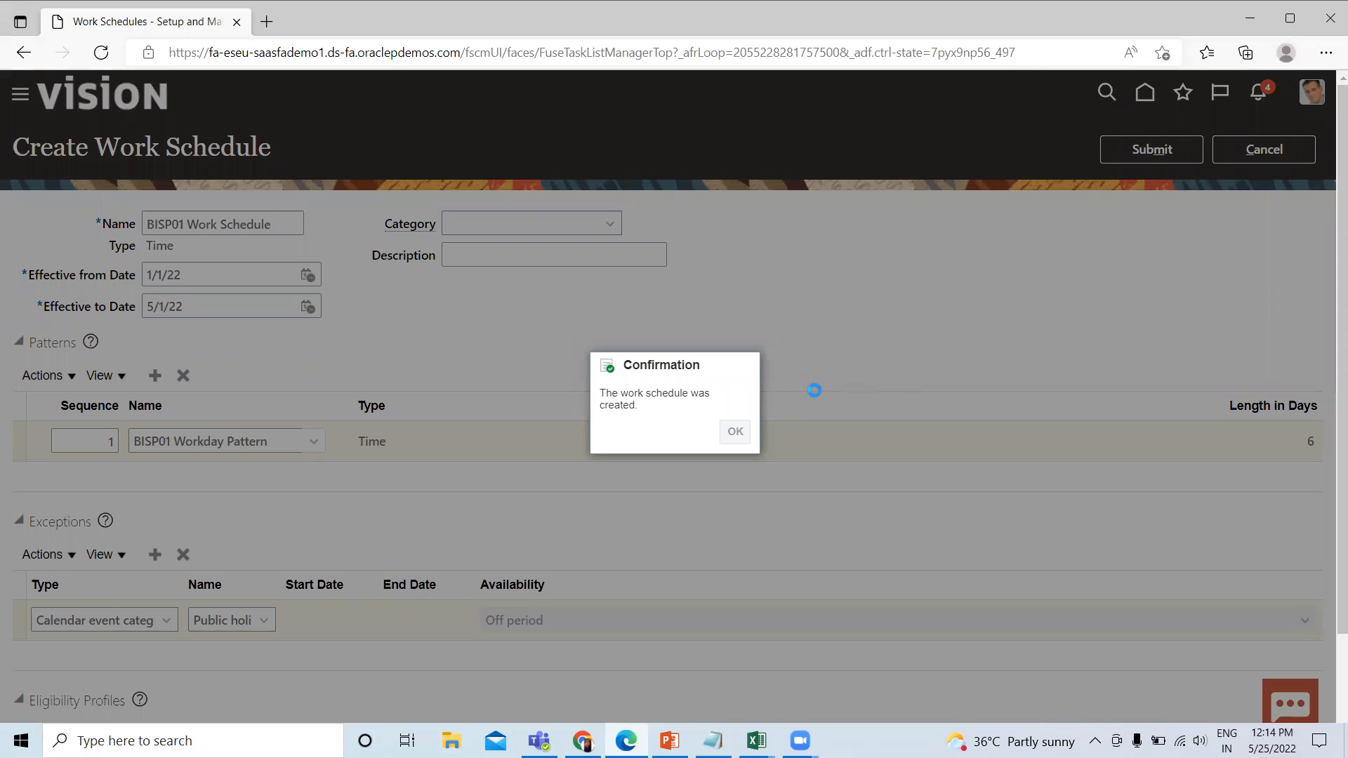